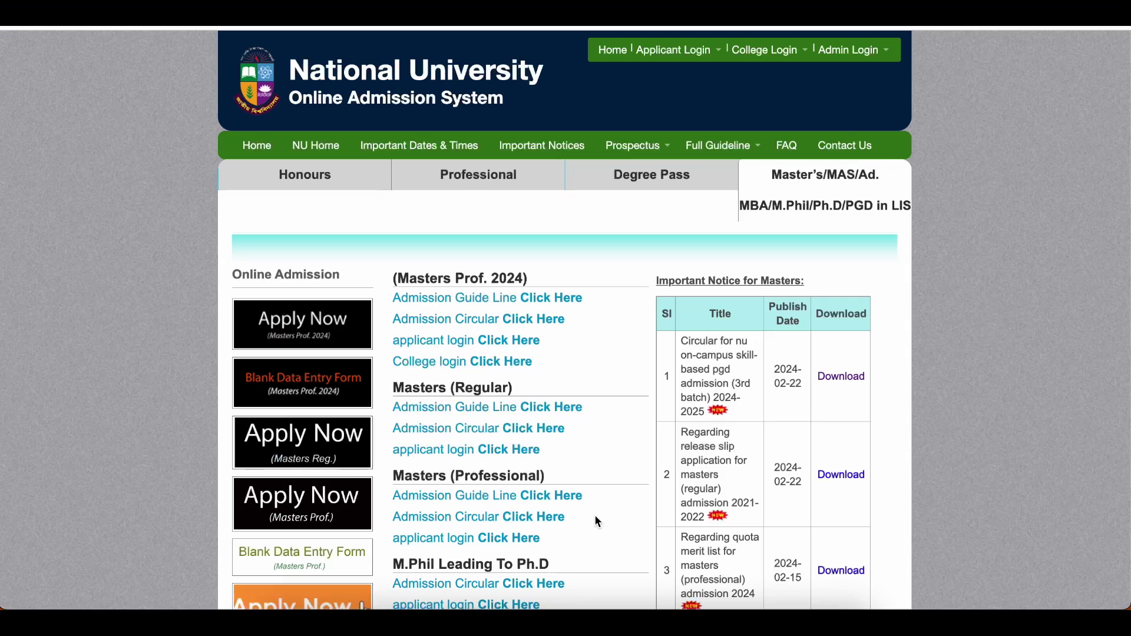
# Open the online application form for the NU Skill-based PGD Program from the Master's admission page
pyautogui.scroll(-3, 535, 348)
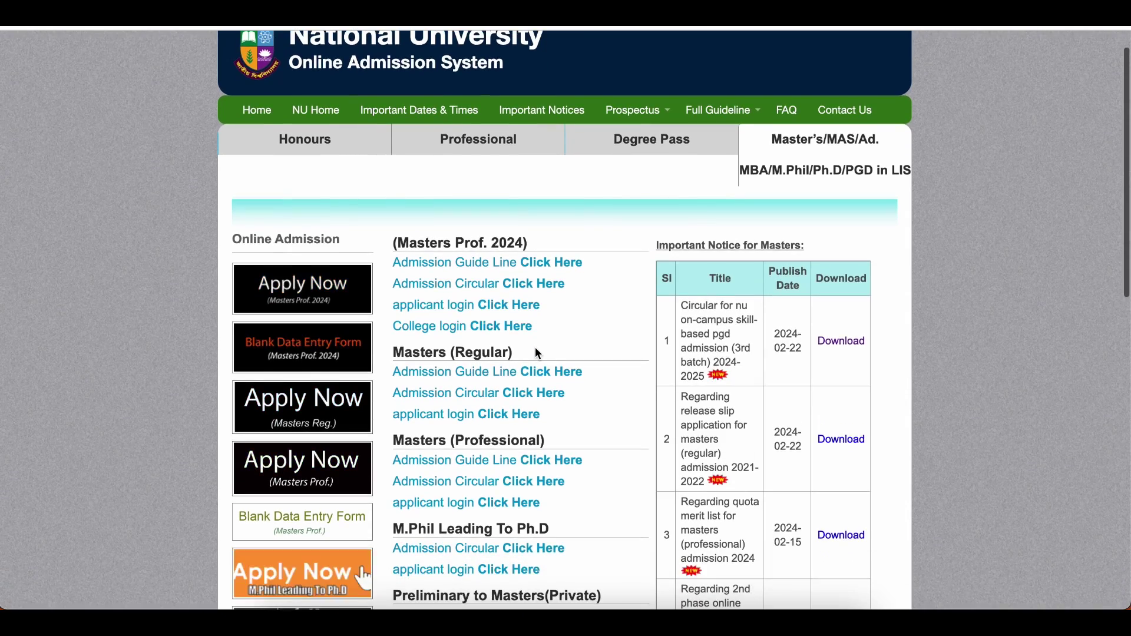
pyautogui.scroll(-3, 536, 351)
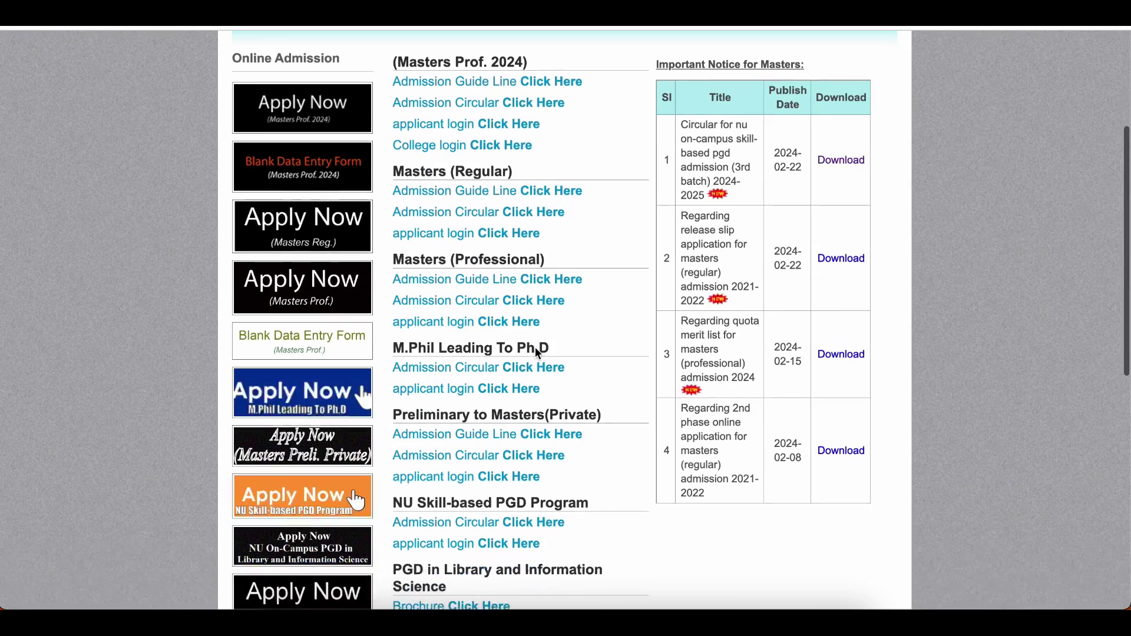
pyautogui.scroll(3, 535, 348)
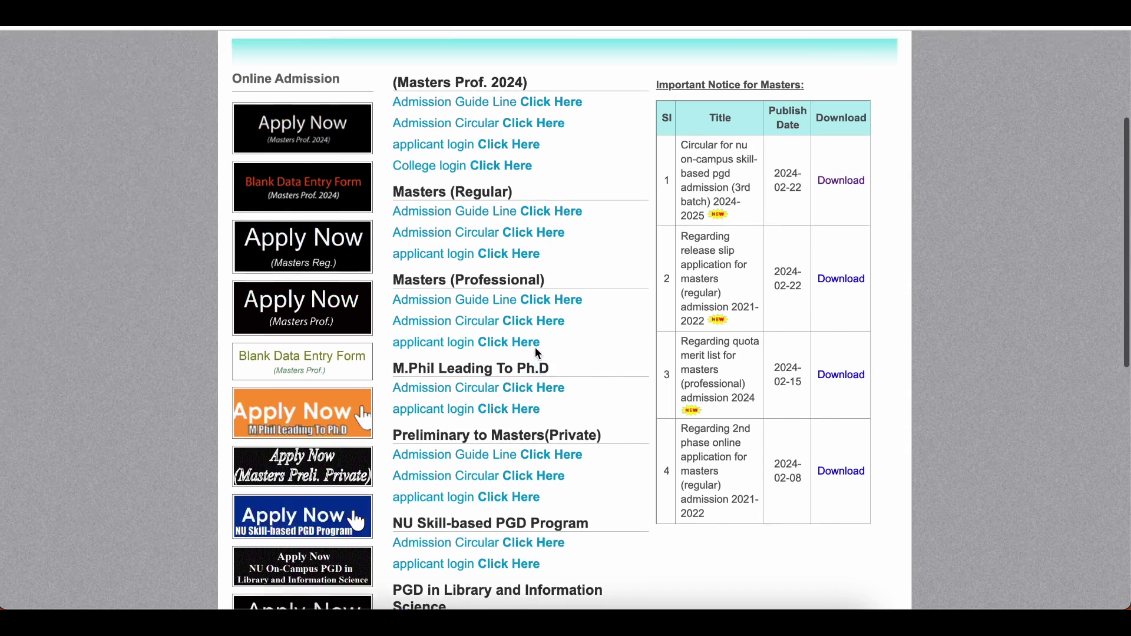
pyautogui.scroll(2, 535, 352)
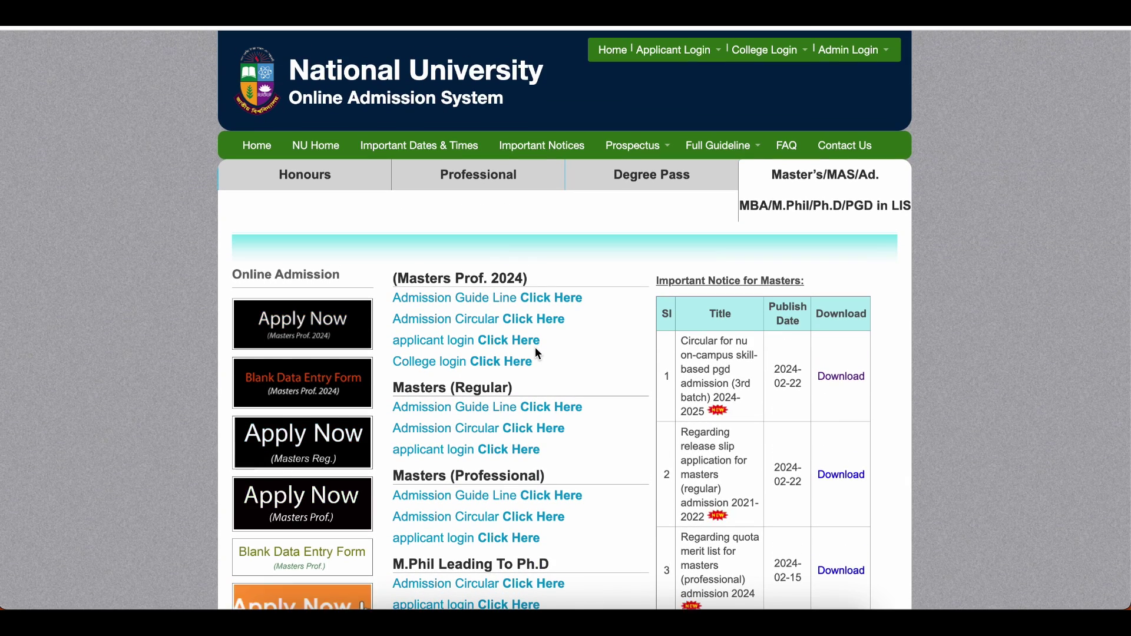
pyautogui.scroll(-5, 536, 352)
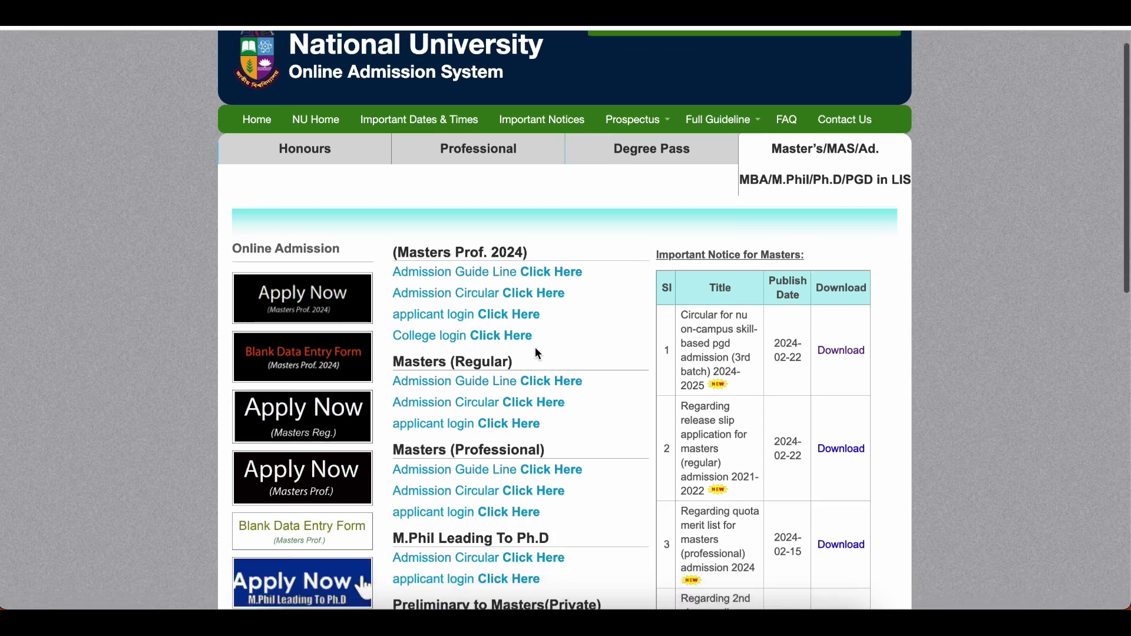
pyautogui.scroll(-3, 536, 350)
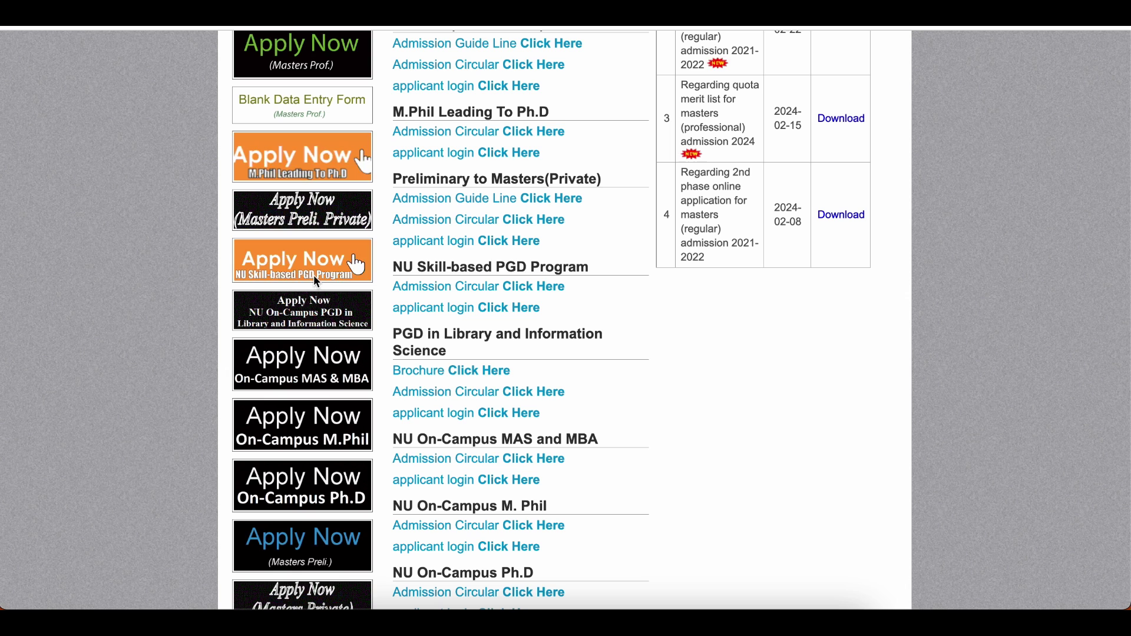
pyautogui.click(299, 264)
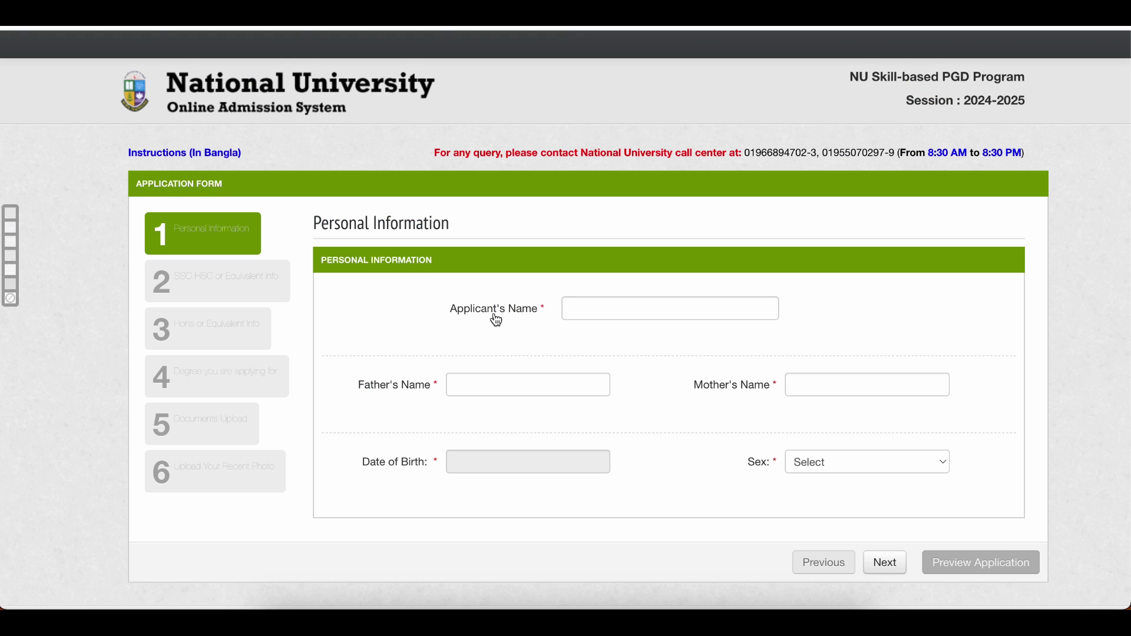
# Fill in the applicant's, father's and mother's names, date of birth and sex, and continue to the SSC and HSC section
pyautogui.scroll(-1, 498, 321)
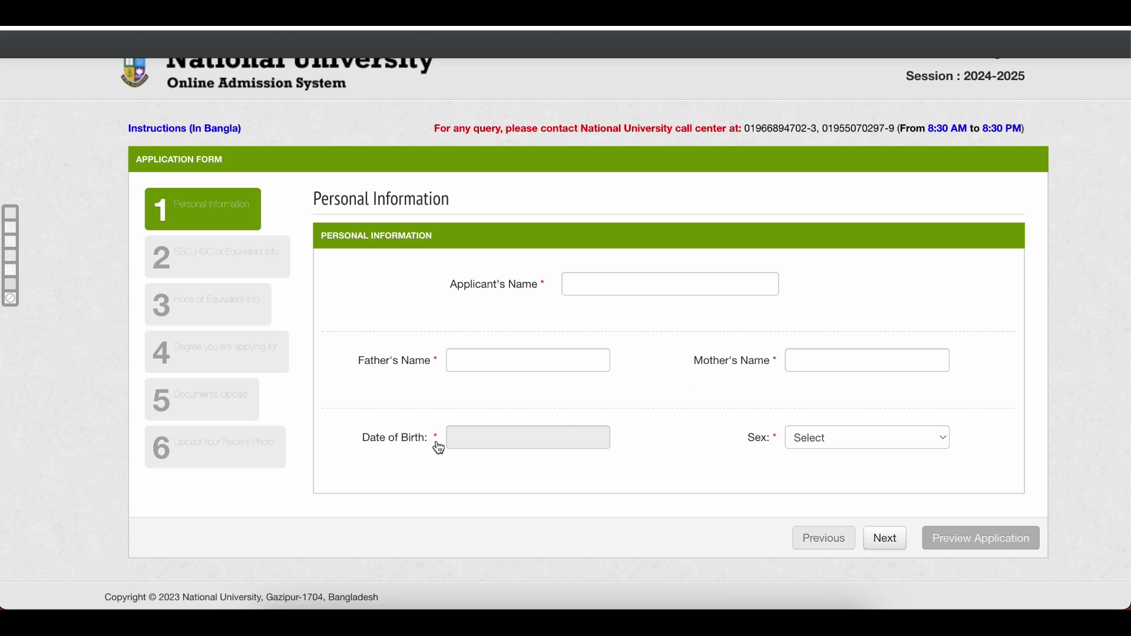
pyautogui.click(819, 441)
pyautogui.click(698, 439)
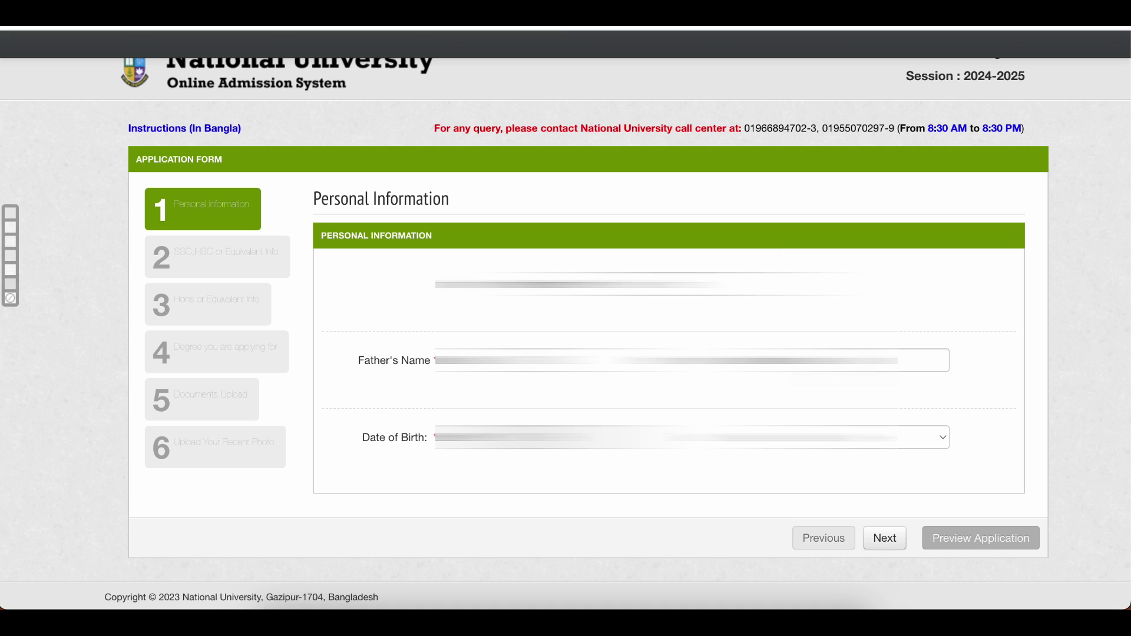
pyautogui.click(887, 541)
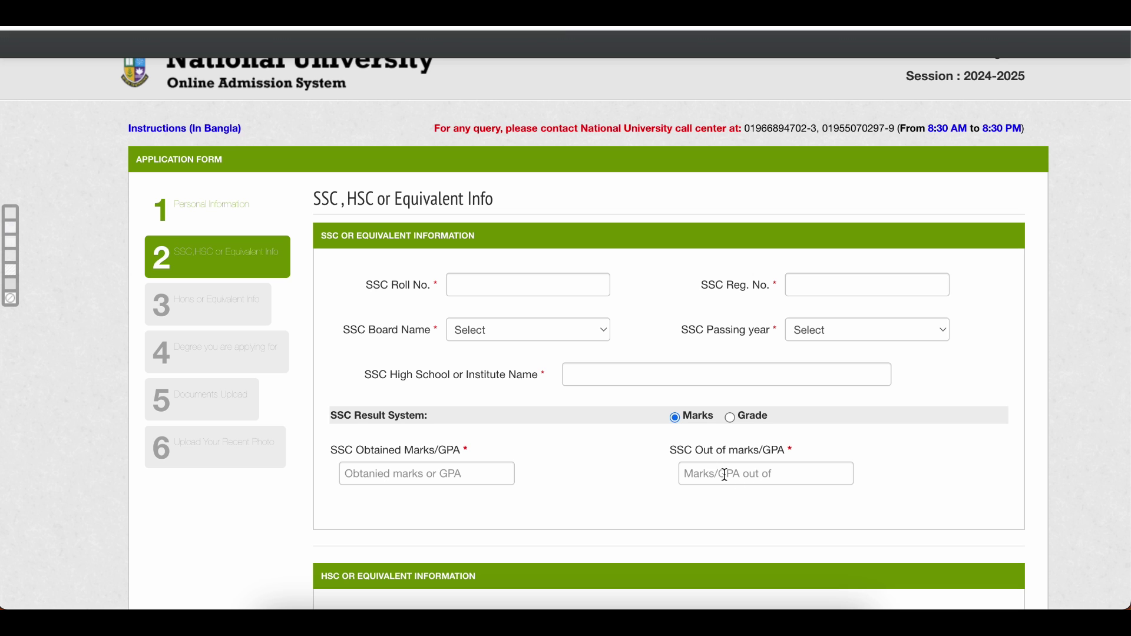
# Complete the SSC and HSC details with the HSC result system set to Grade and GPA 5 out of 5 for both, and continue
pyautogui.scroll(-6, 718, 473)
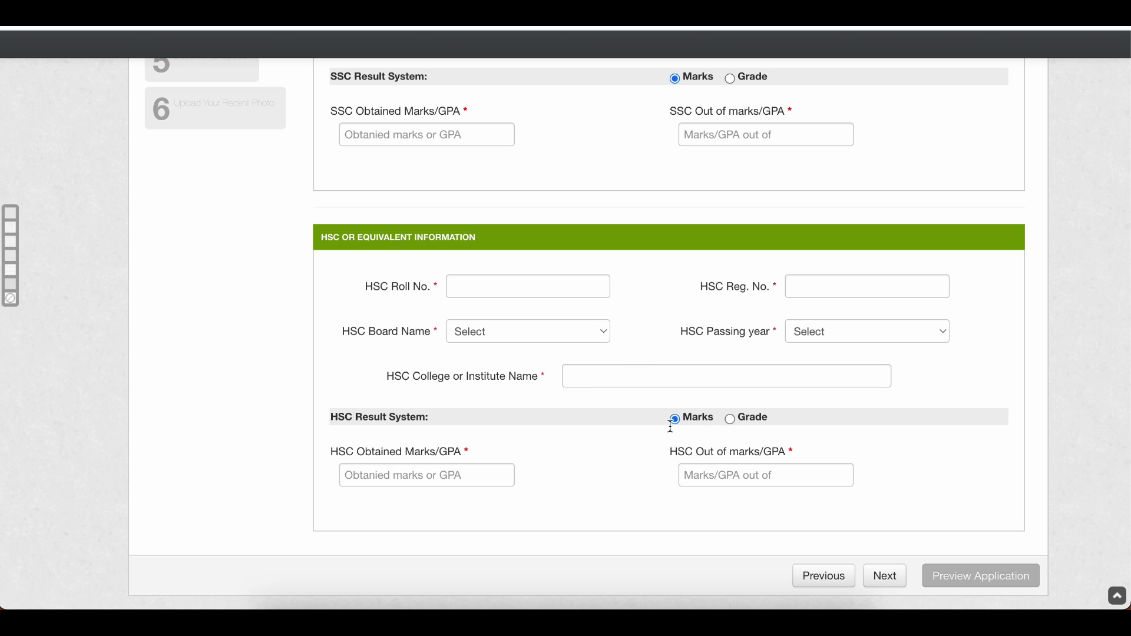
pyautogui.click(730, 420)
pyautogui.scroll(4, 674, 446)
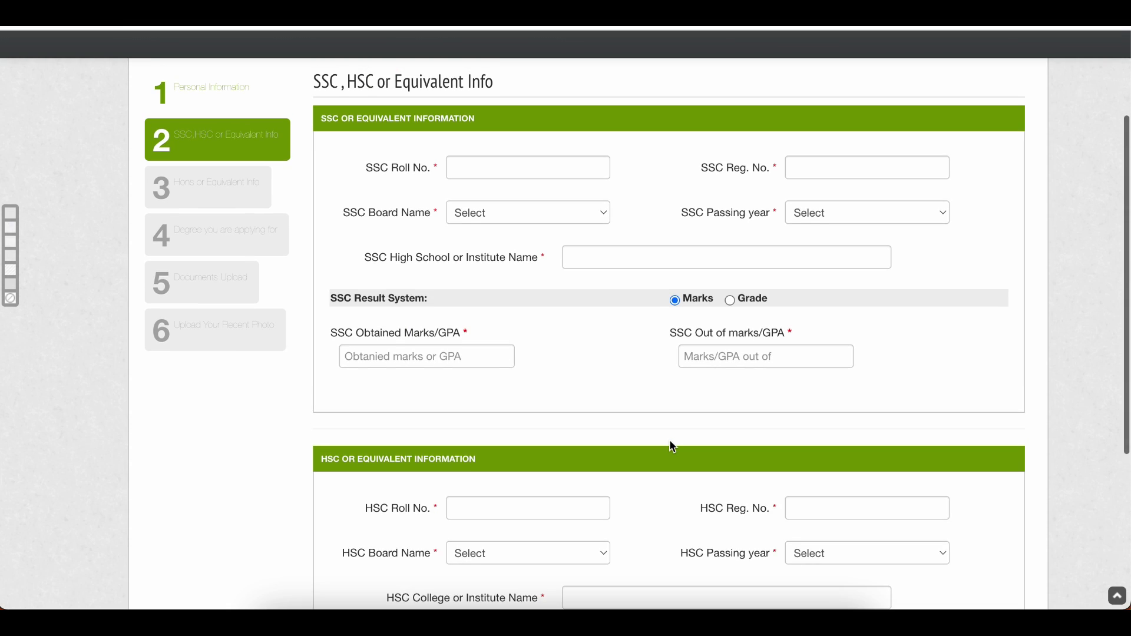
pyautogui.scroll(1, 674, 446)
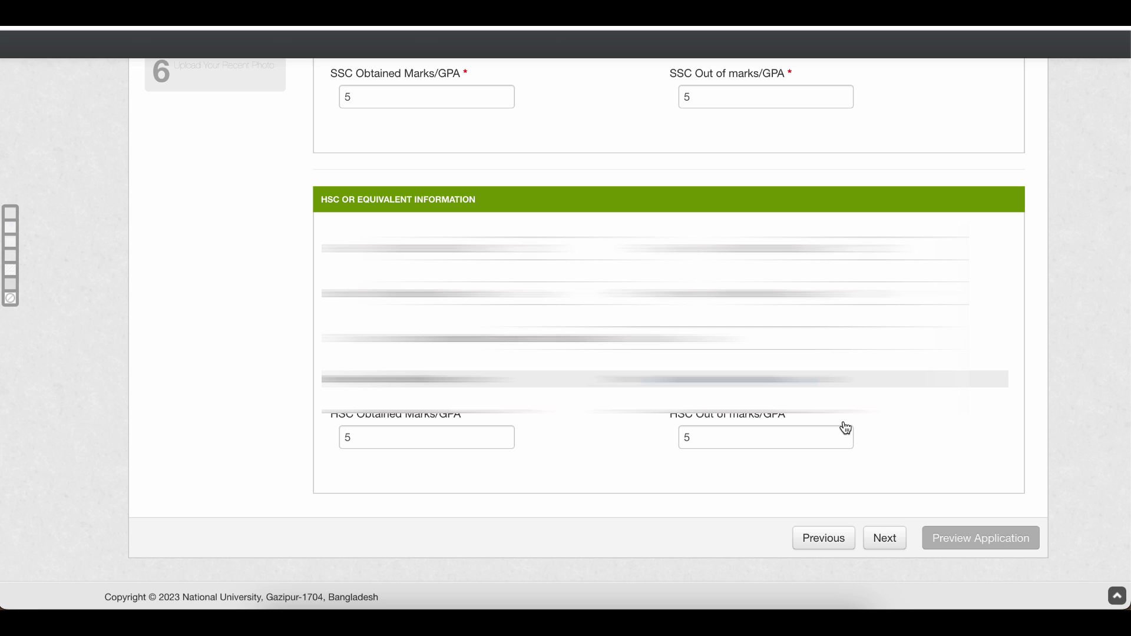
pyautogui.click(882, 540)
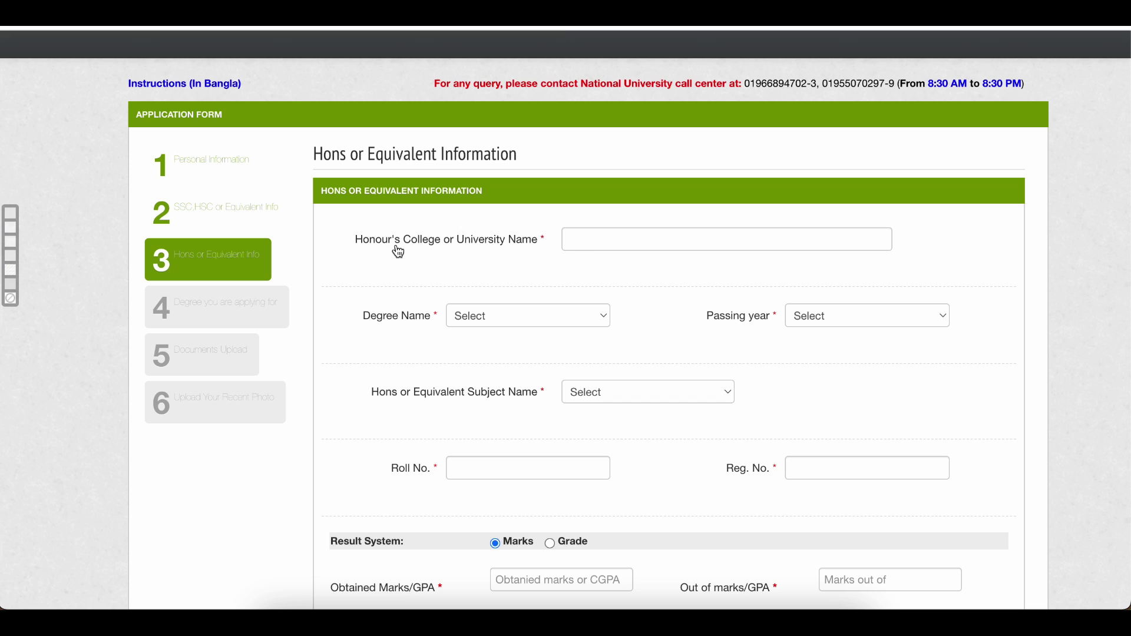
# Examine the choices offered for degree name, passing year and subject in the honours information
pyautogui.scroll(-3, 581, 247)
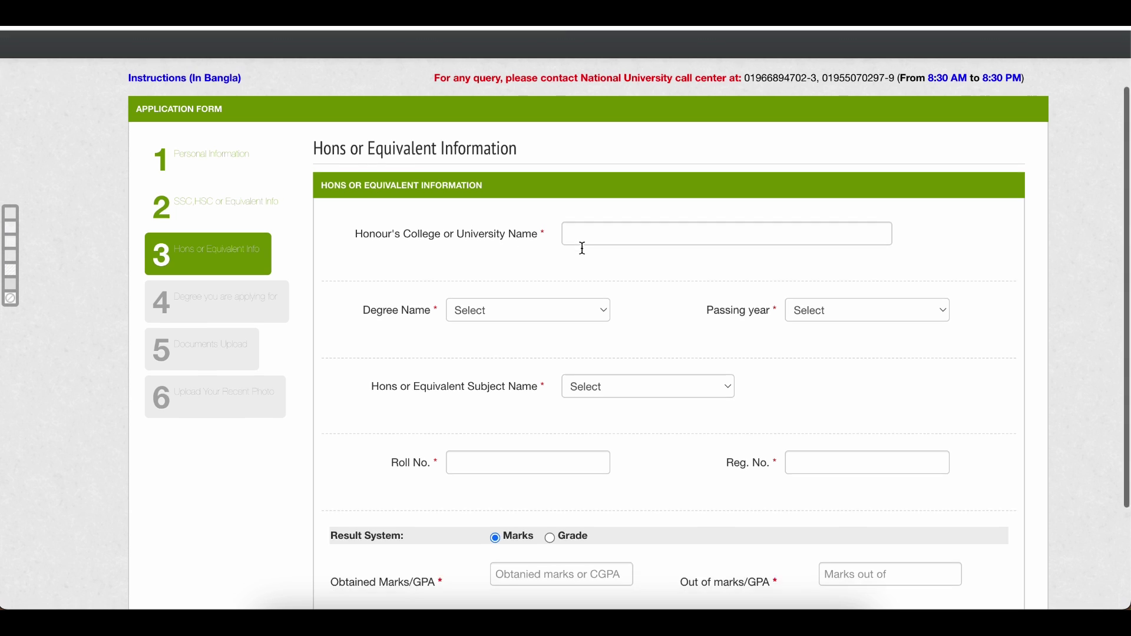
pyautogui.click(502, 238)
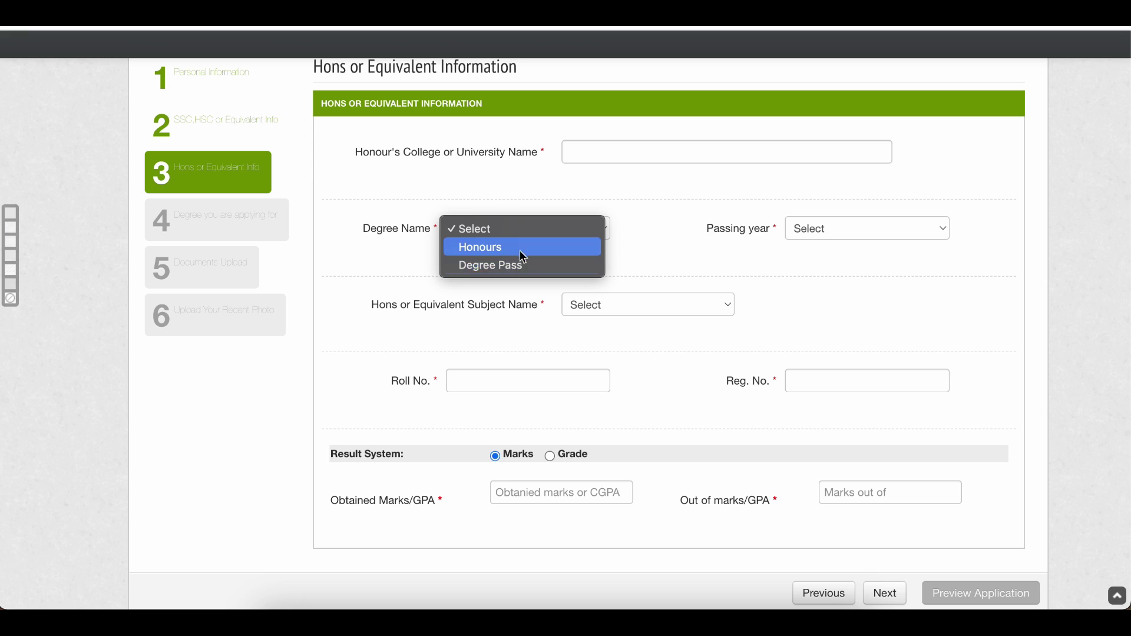
pyautogui.click(640, 241)
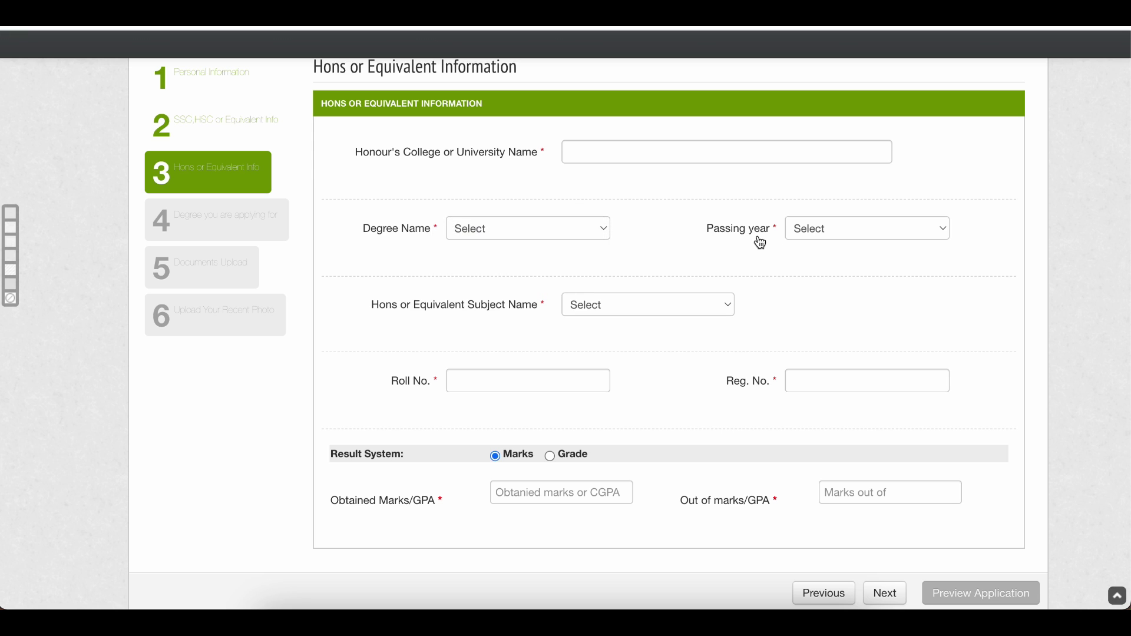
pyautogui.click(791, 239)
pyautogui.click(661, 238)
pyautogui.click(600, 312)
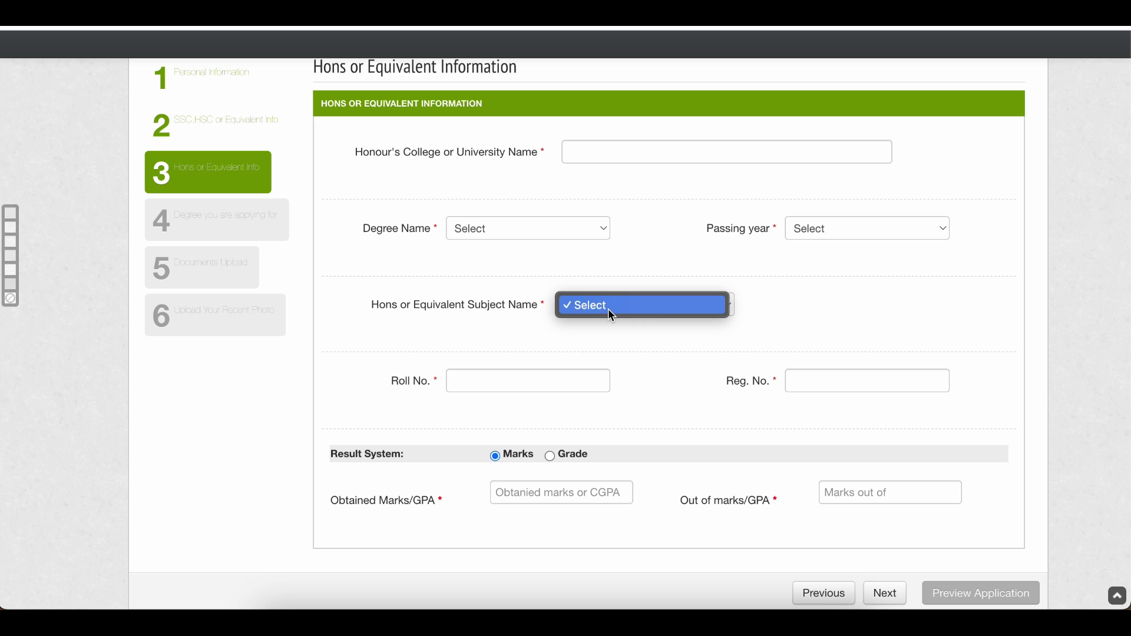
pyautogui.click(655, 315)
# Complete the honours details with Dhaka University, the Grade result system and the remaining required fields, and continue to the degree selection
pyautogui.scroll(-1, 619, 324)
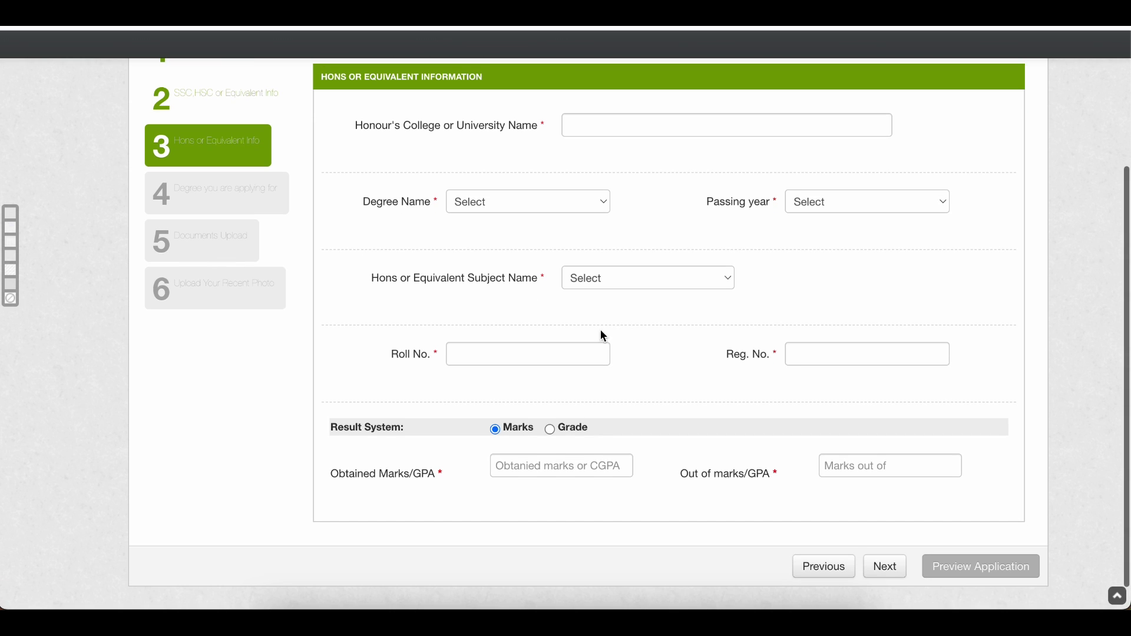
pyautogui.scroll(-1, 707, 375)
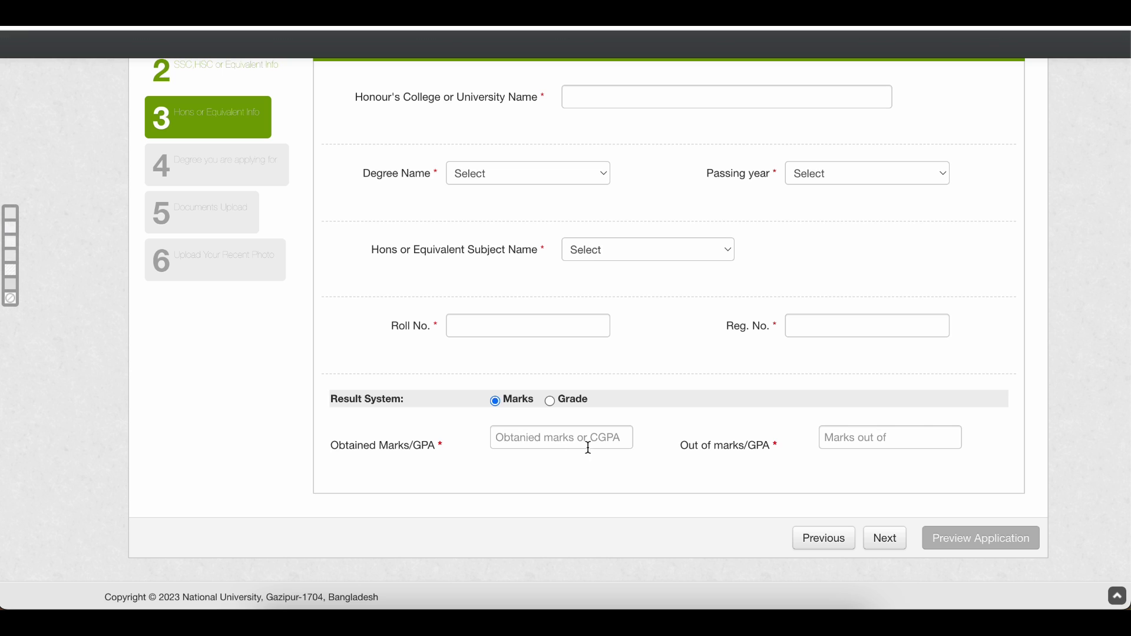
pyautogui.click(551, 402)
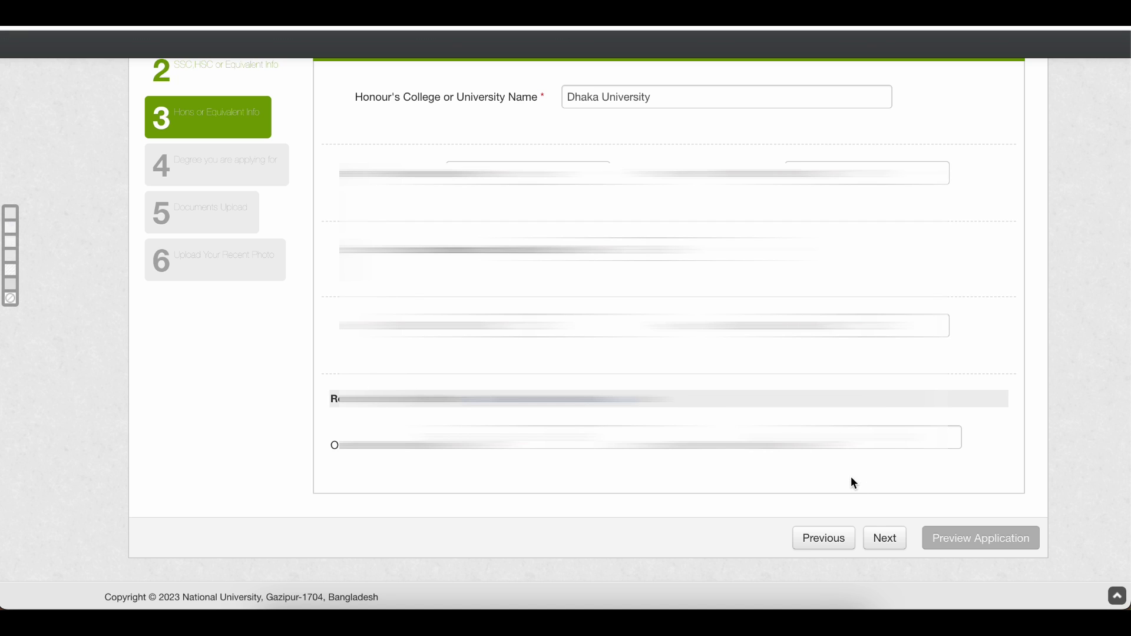
pyautogui.click(885, 538)
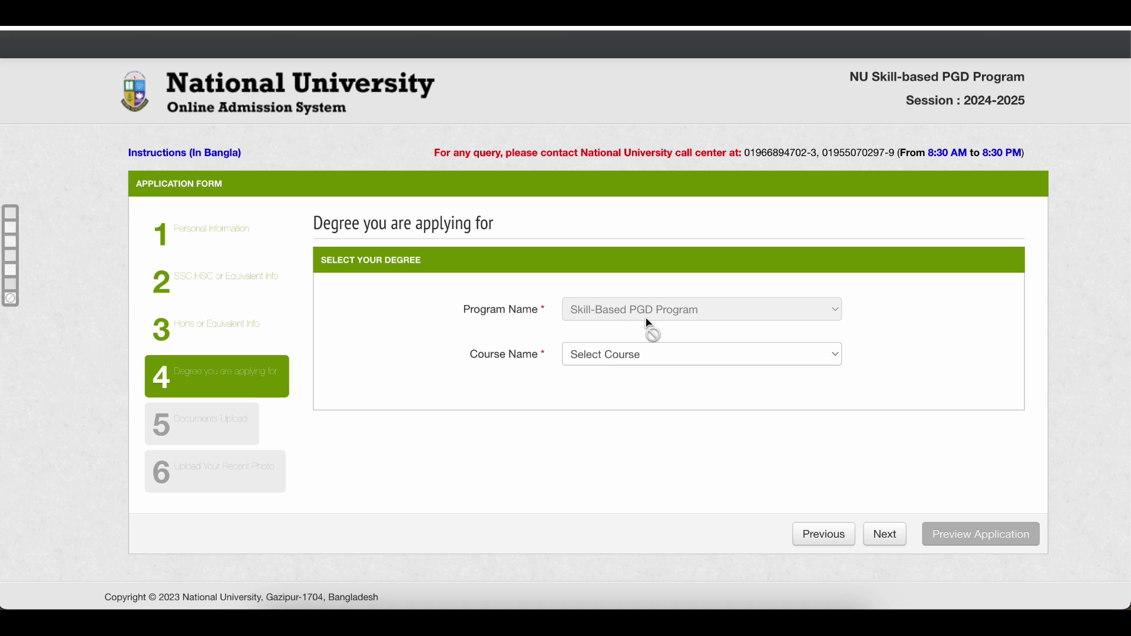
# Choose Digital Marketing as the course for the Skill-Based PGD Program and continue to the documents upload
pyautogui.click(614, 361)
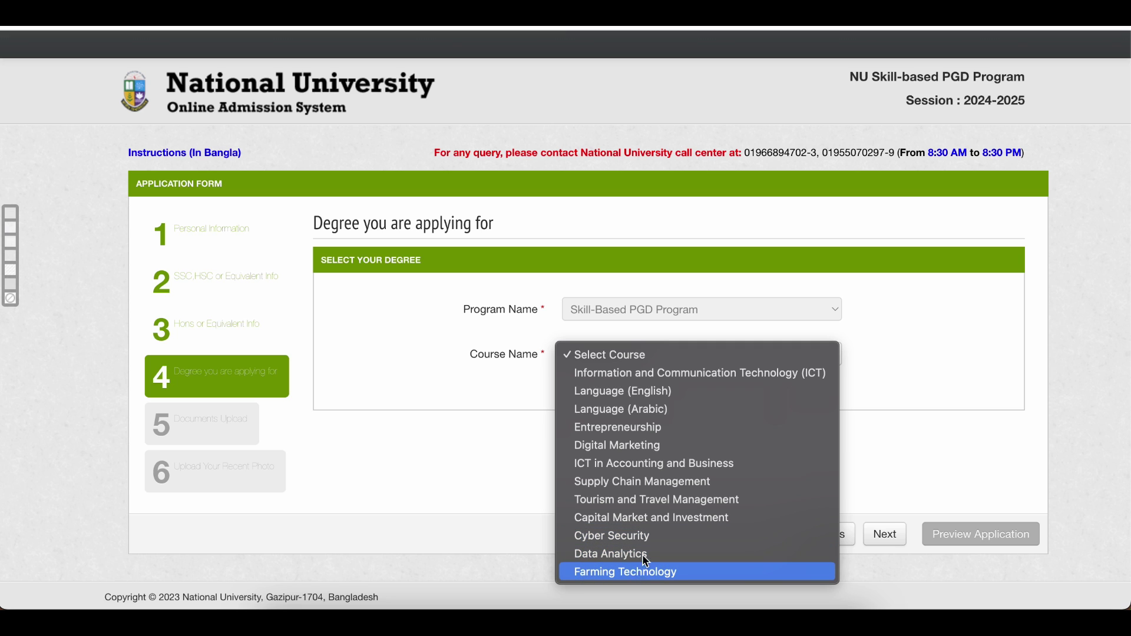
pyautogui.click(670, 448)
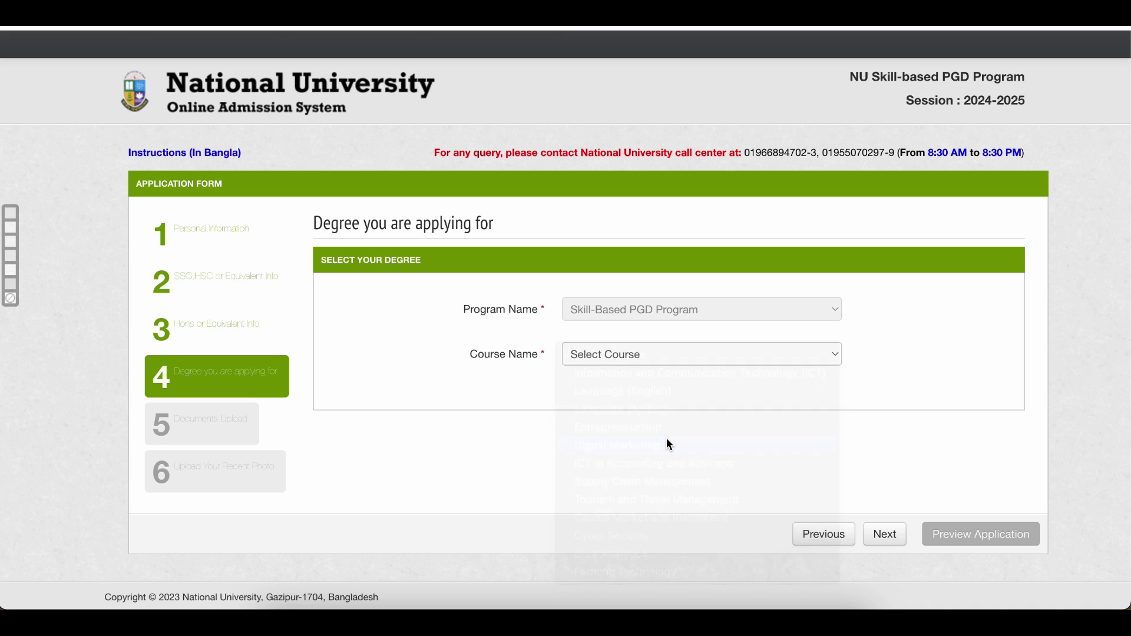
pyautogui.click(894, 543)
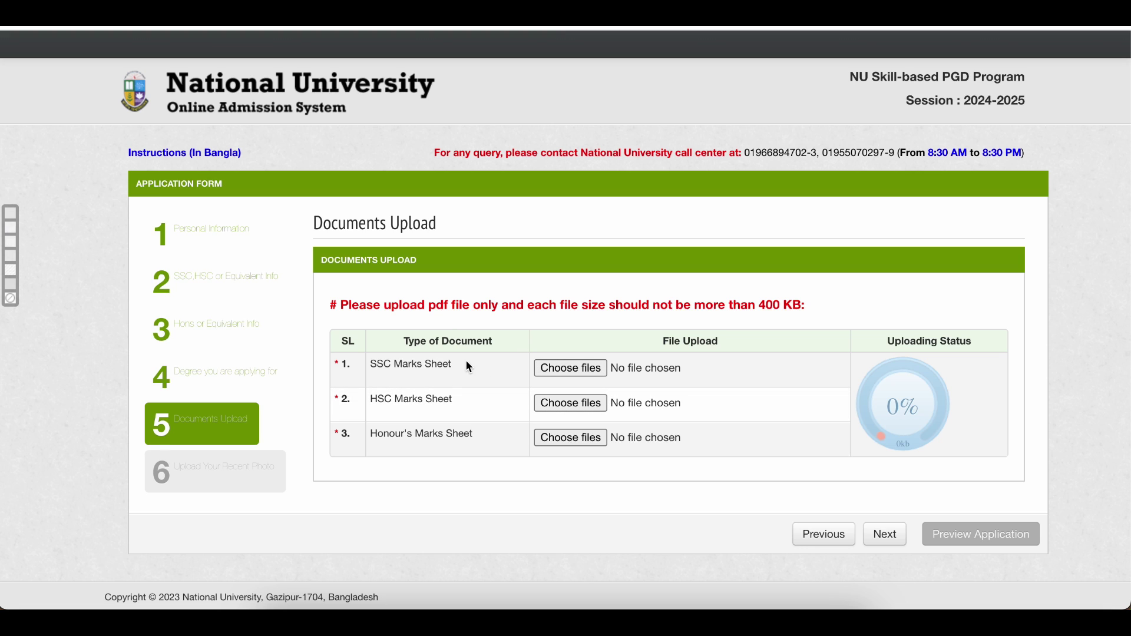
# Upload the SSC, HSC and Honour's marks sheets as PDF files of at most 400 KB each, and continue to the photo section
pyautogui.moveTo(764, 304); pyautogui.dragTo(820, 309)
pyautogui.click(769, 307)
pyautogui.moveTo(363, 371); pyautogui.dragTo(454, 368)
pyautogui.click(453, 372)
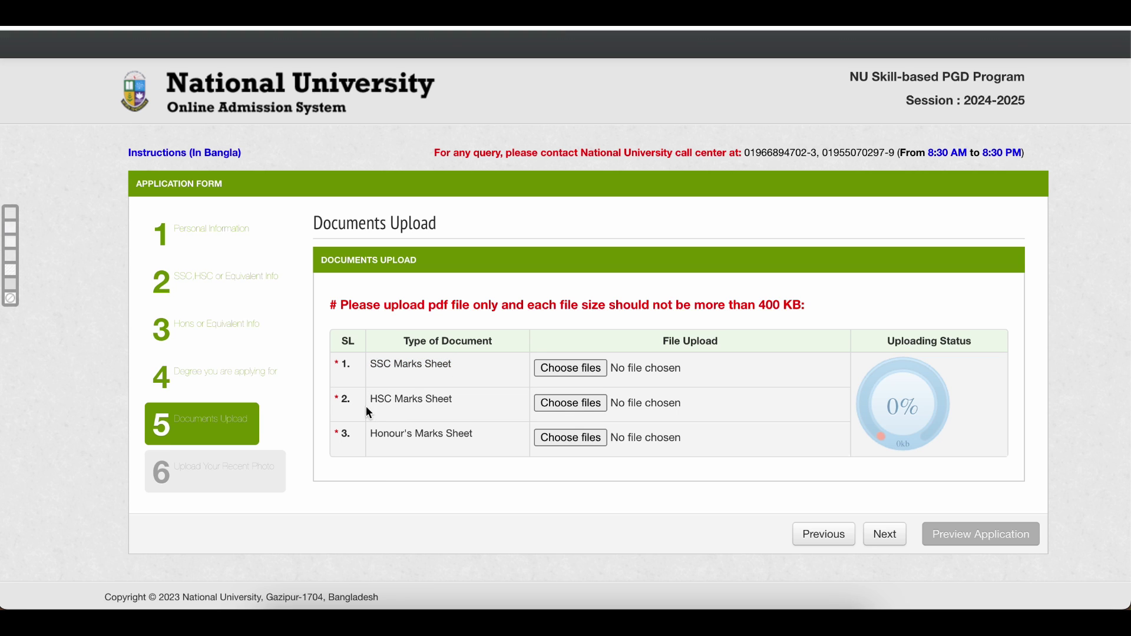
pyautogui.moveTo(374, 448); pyautogui.dragTo(476, 434)
pyautogui.click(482, 436)
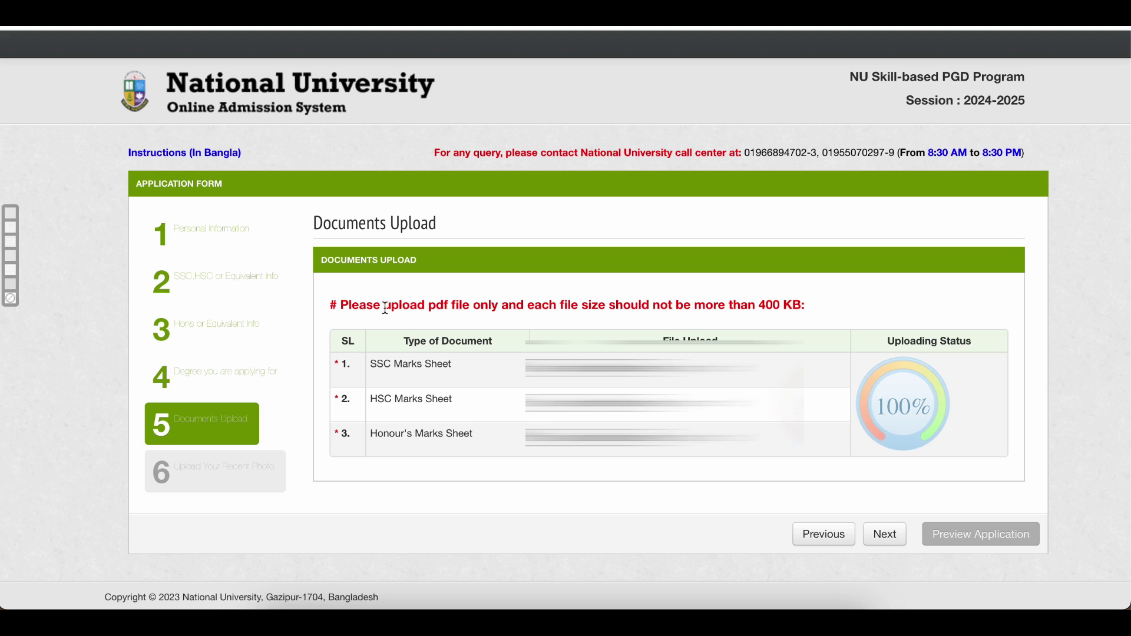
pyautogui.moveTo(386, 309); pyautogui.dragTo(440, 309)
pyautogui.click(440, 309)
pyautogui.click(887, 535)
# Upload a recent 120 × 150 px JPG photo of at most 50 KB, resized online, and fill in the mobile number and e-mail
pyautogui.scroll(-1, 727, 372)
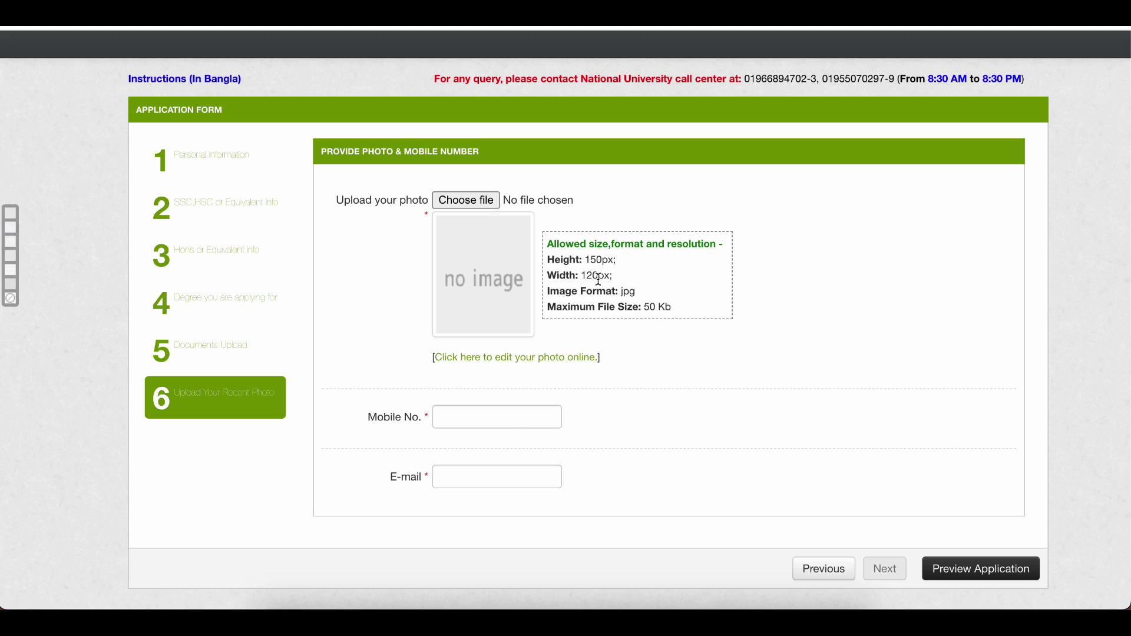
pyautogui.doubleClick(627, 293)
pyautogui.moveTo(641, 307); pyautogui.dragTo(677, 309)
pyautogui.click(703, 331)
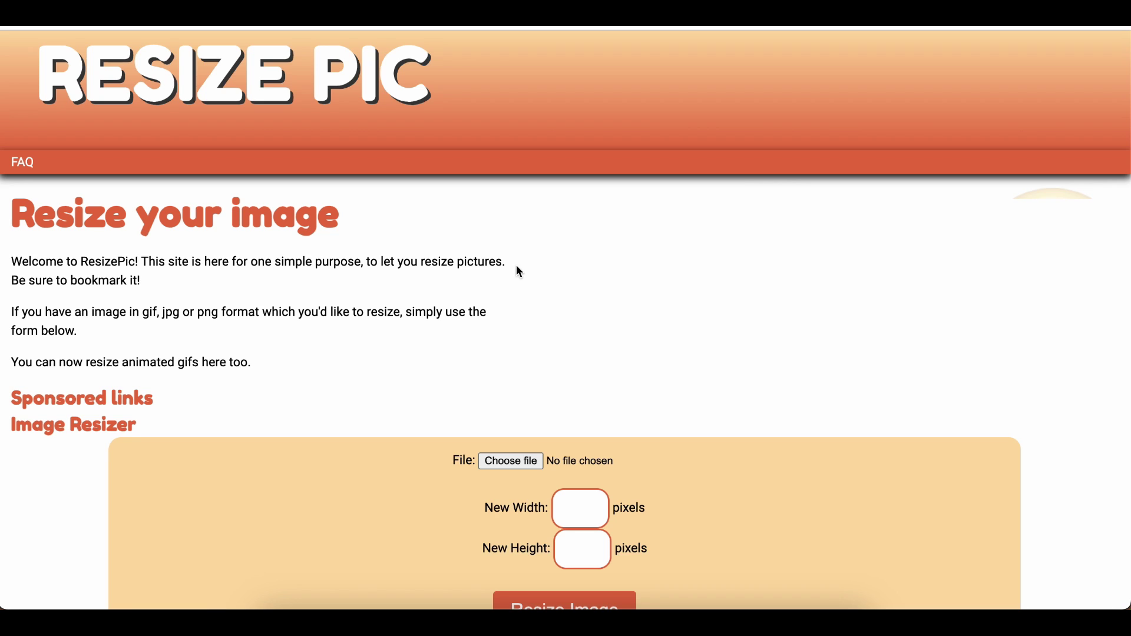
pyautogui.scroll(-3, 517, 264)
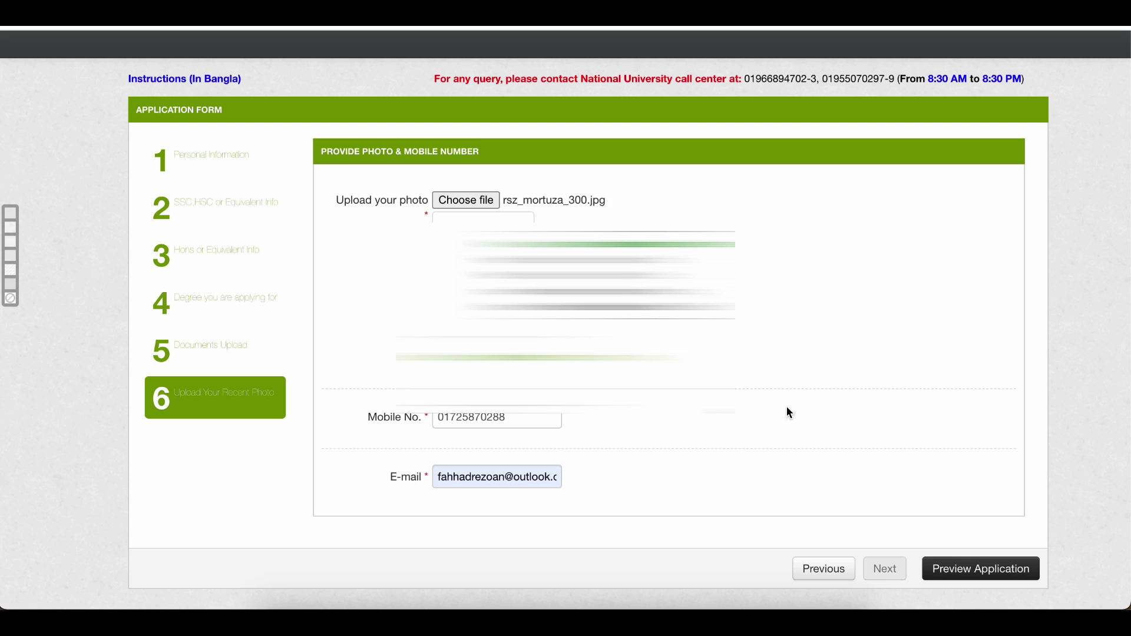
# Preview the completed application form and submit it
pyautogui.click(964, 571)
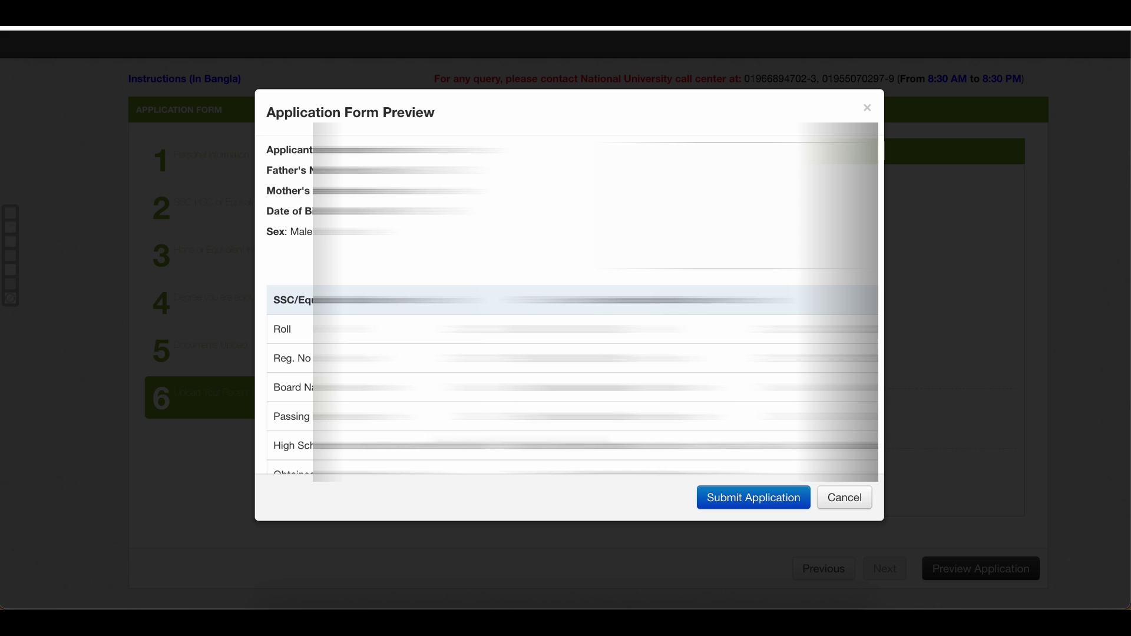
pyautogui.click(742, 513)
# Examine the admission roll, PIN number and payment instructions in the submission confirmation
pyautogui.moveTo(284, 262); pyautogui.dragTo(583, 263)
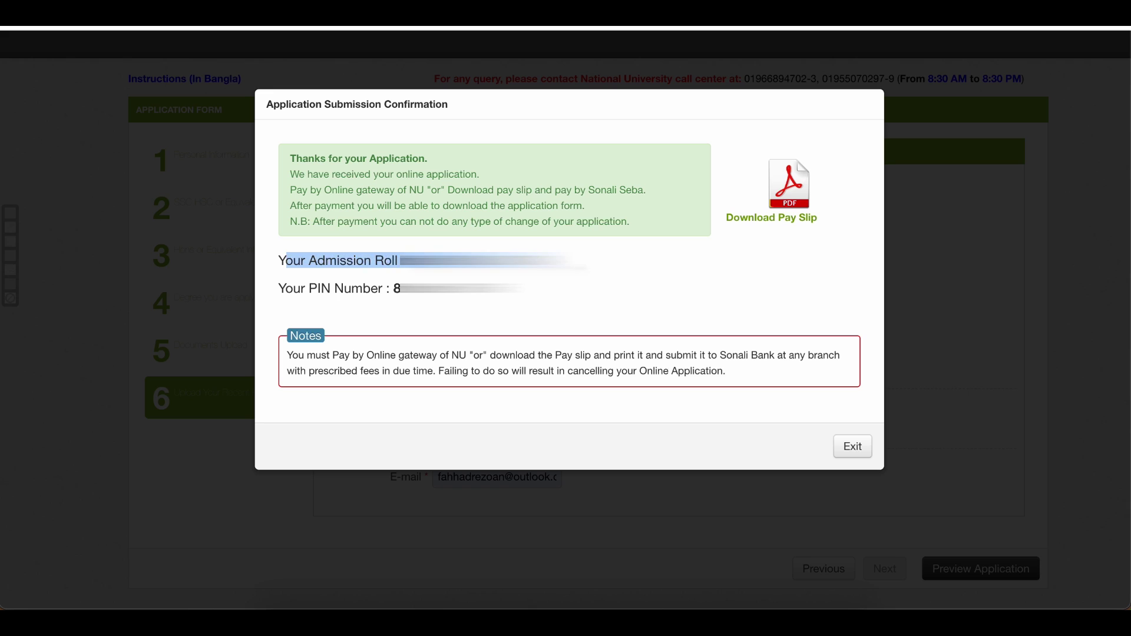
pyautogui.click(352, 281)
pyautogui.moveTo(286, 290); pyautogui.dragTo(519, 290)
pyautogui.click(518, 290)
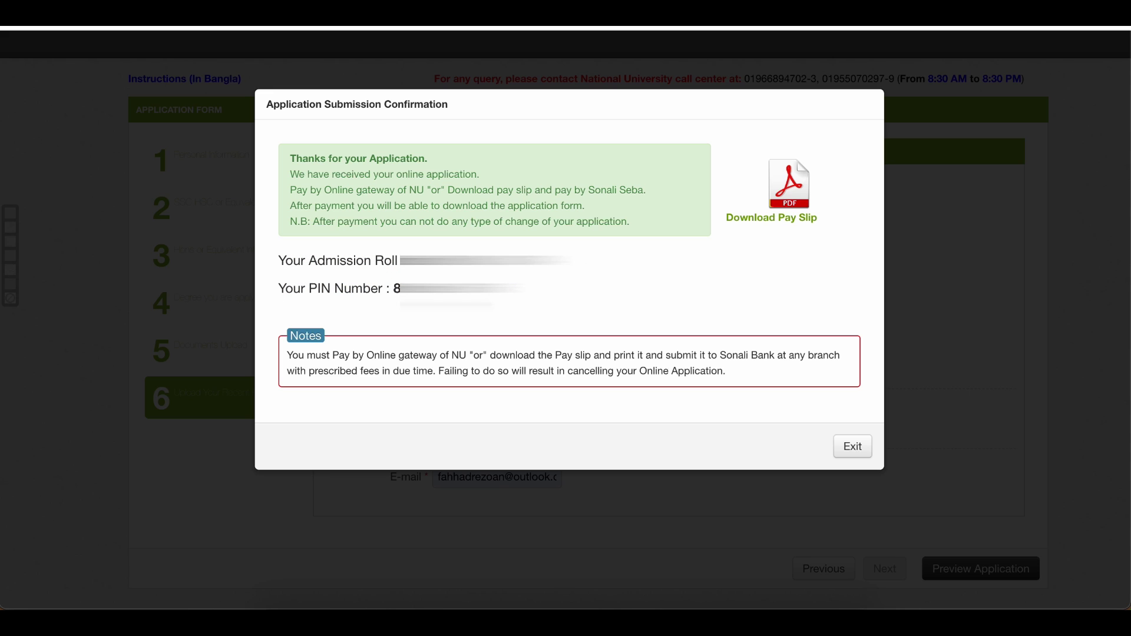
pyautogui.moveTo(393, 288); pyautogui.dragTo(519, 290)
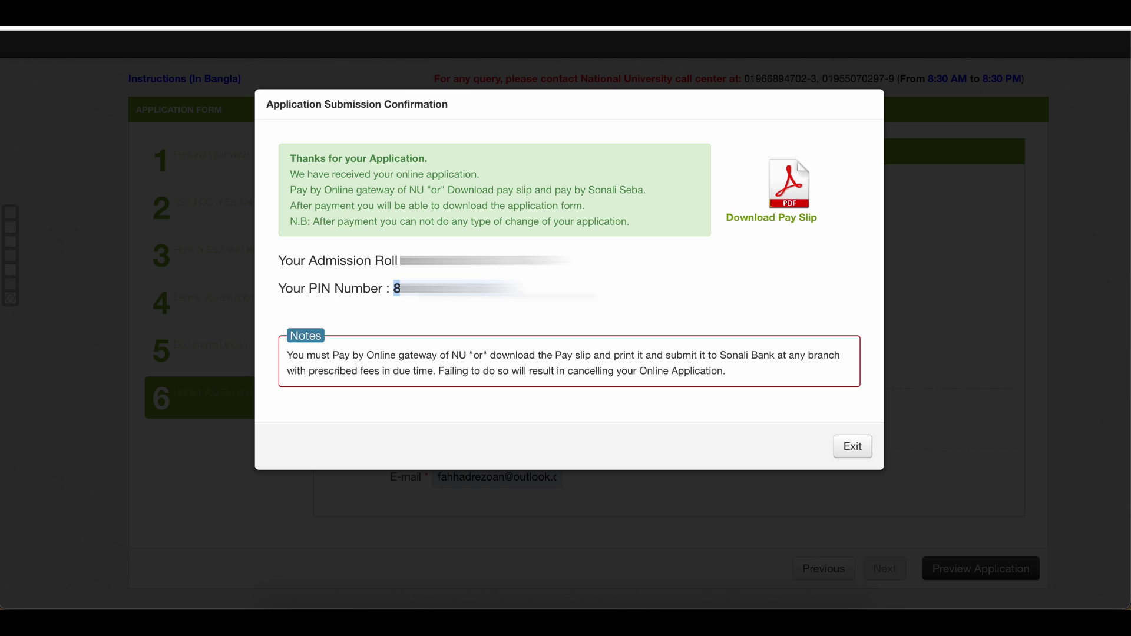
pyautogui.click(518, 290)
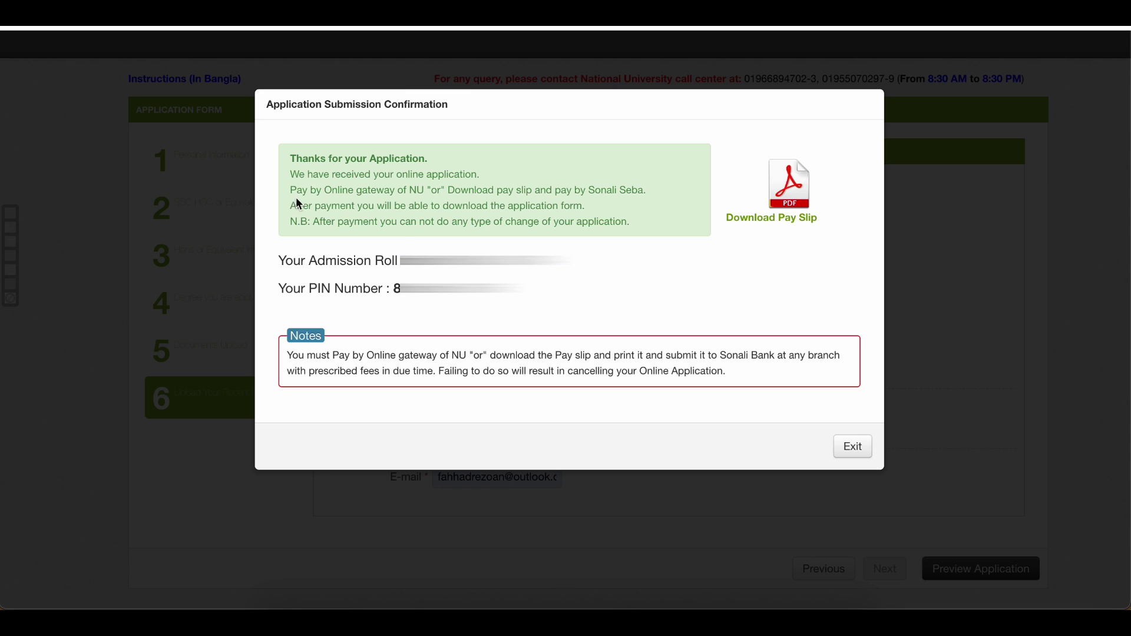
pyautogui.moveTo(483, 175); pyautogui.dragTo(646, 198)
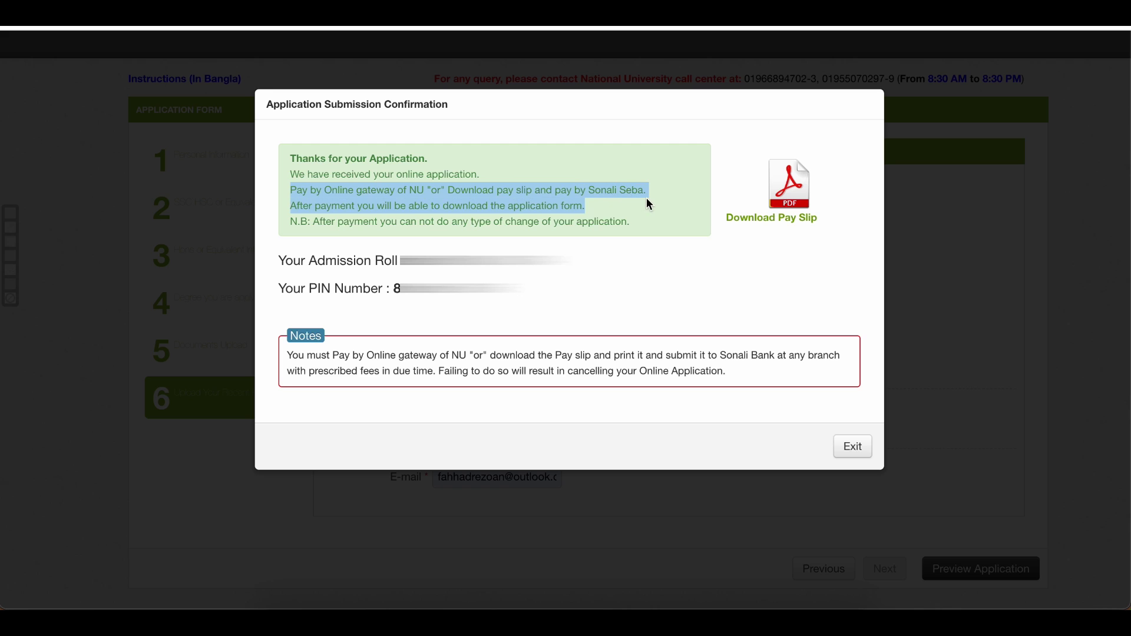
pyautogui.click(643, 200)
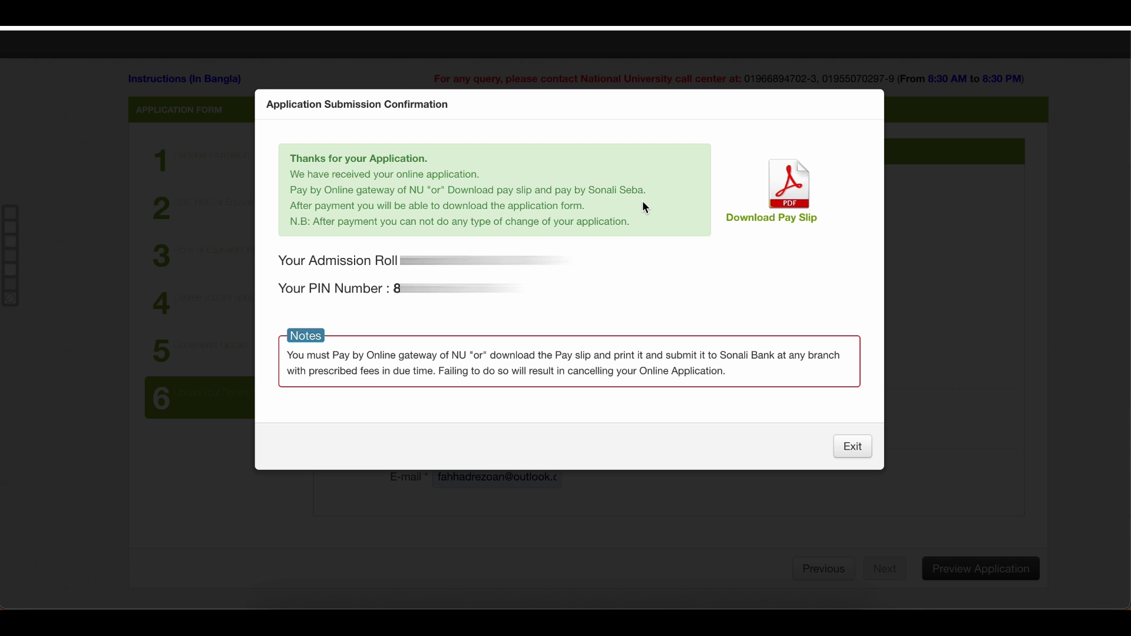
# Open the pay slip download page from the submission confirmation
pyautogui.click(763, 221)
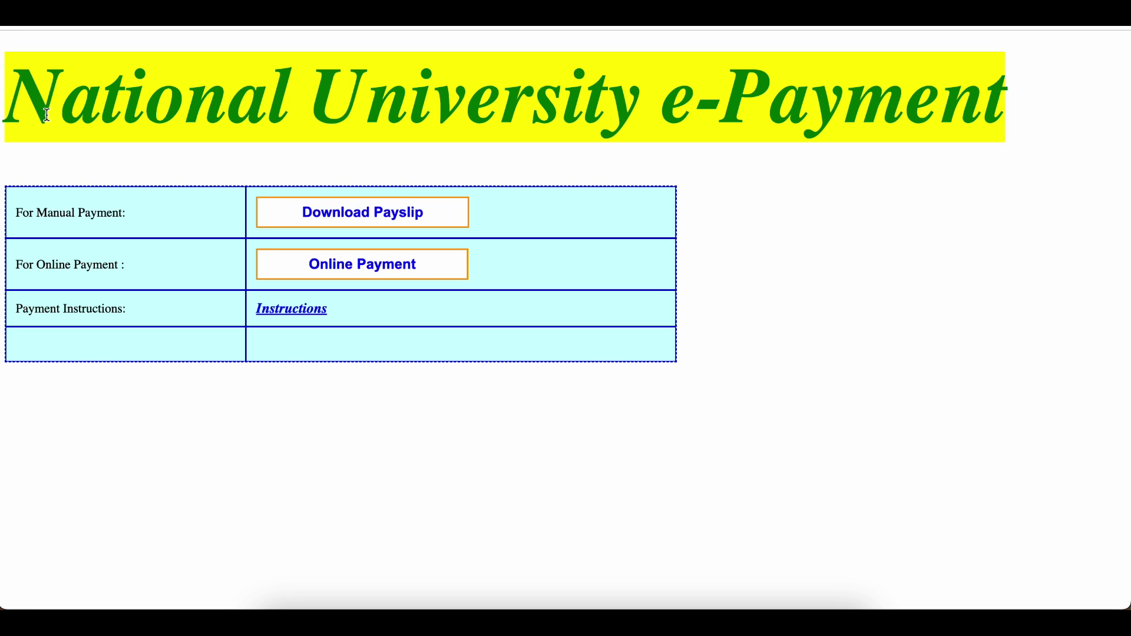